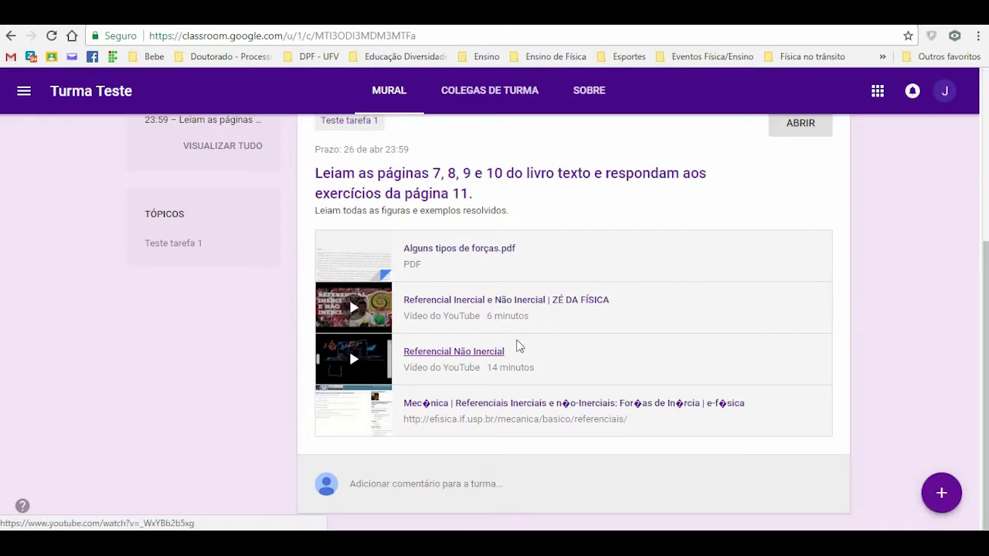
pyautogui.click(486, 411)
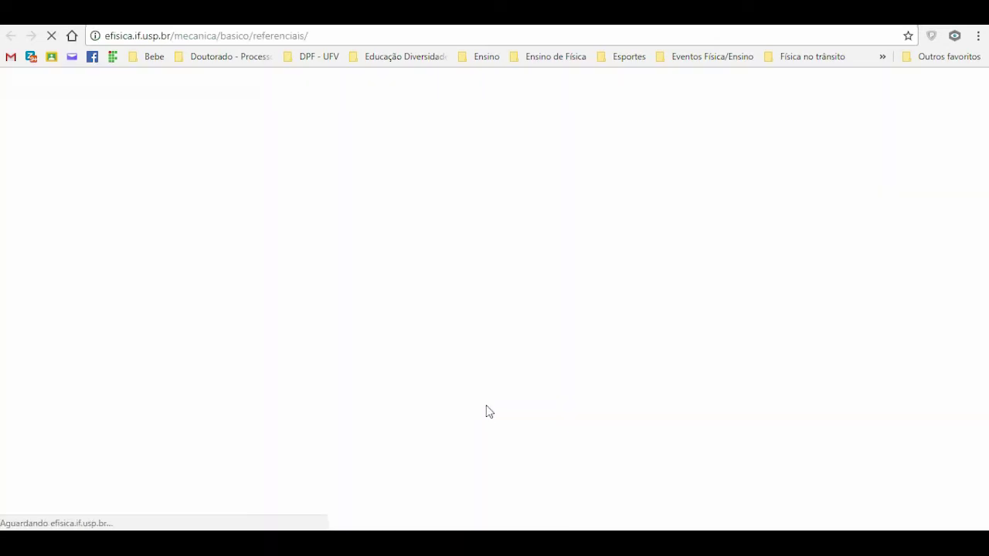
pyautogui.scroll(-3, 488, 411)
pyautogui.scroll(3, 489, 409)
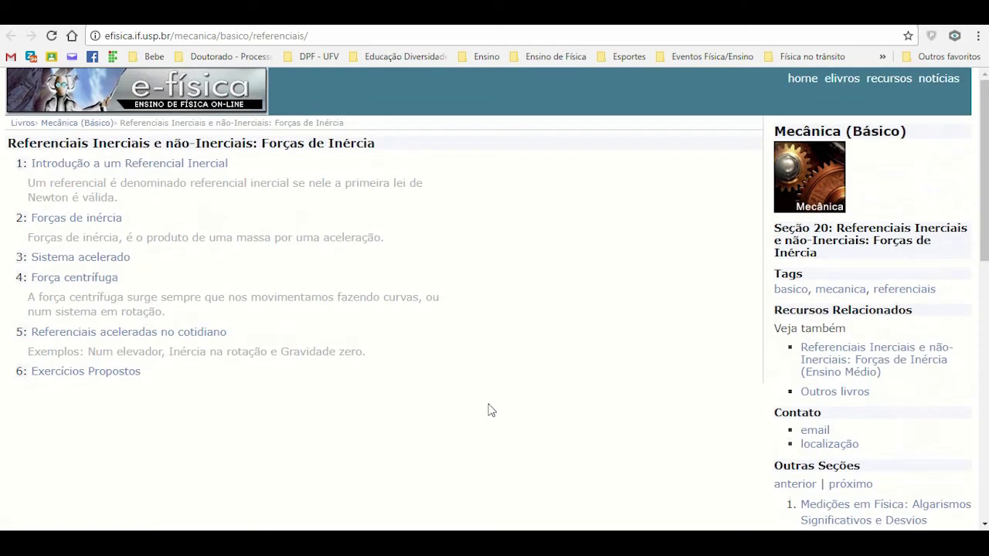
pyautogui.hotkey('alt', 'Left')
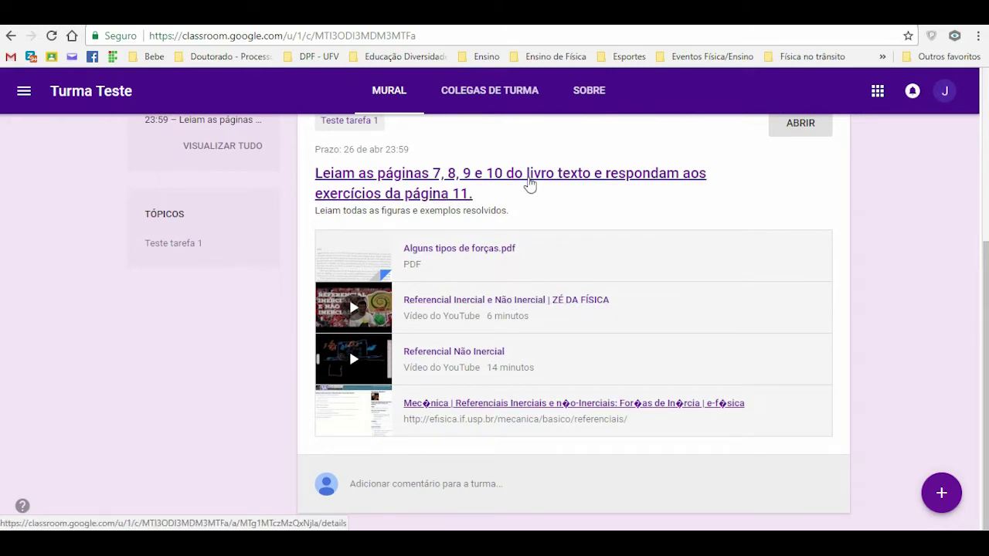
pyautogui.click(529, 184)
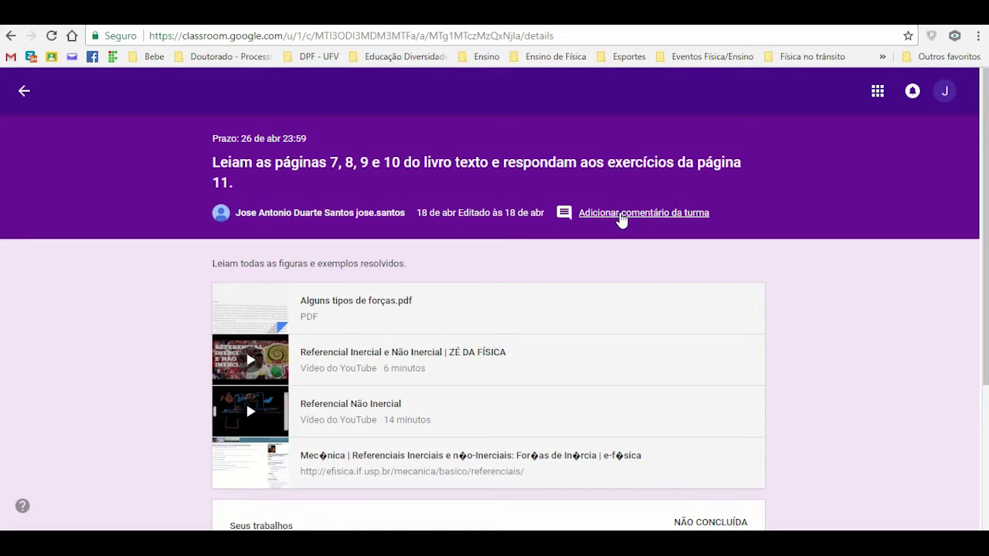
# Step: Post the class comment 'Adicionando um comentário de turma!' on the assignment
pyautogui.click(622, 219)
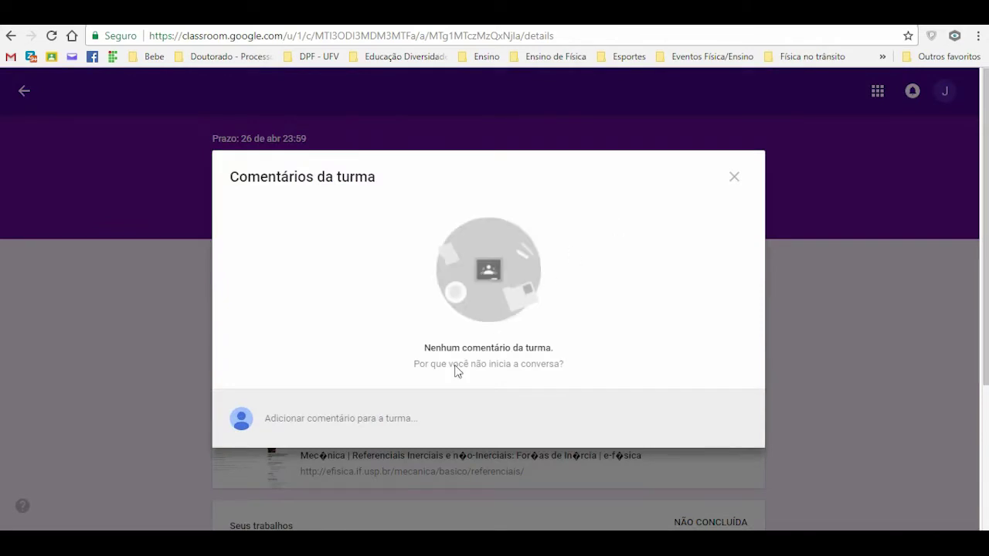
pyautogui.click(734, 178)
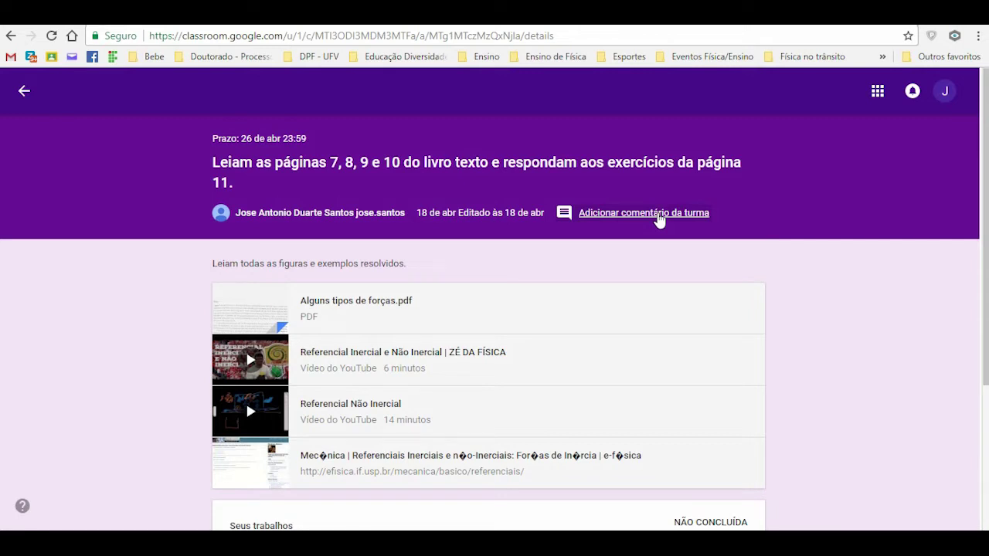
pyautogui.click(658, 214)
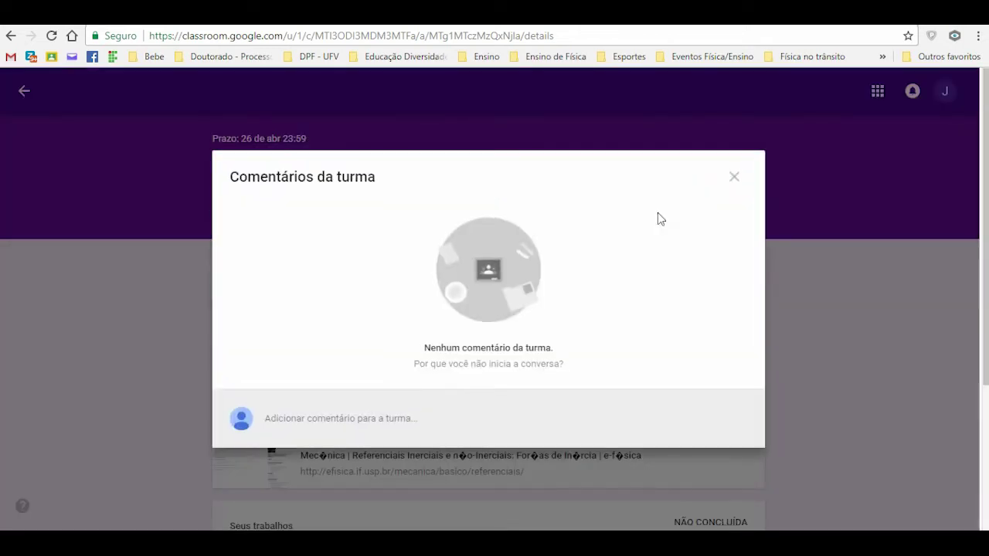
pyautogui.click(390, 420)
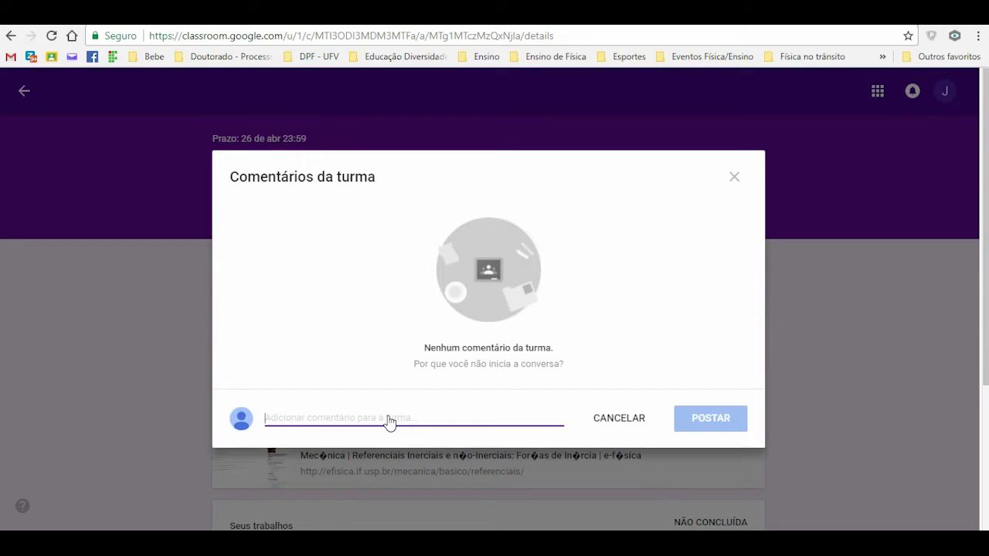
pyautogui.write('Adicionando um comentário de turma!')
pyautogui.click(691, 416)
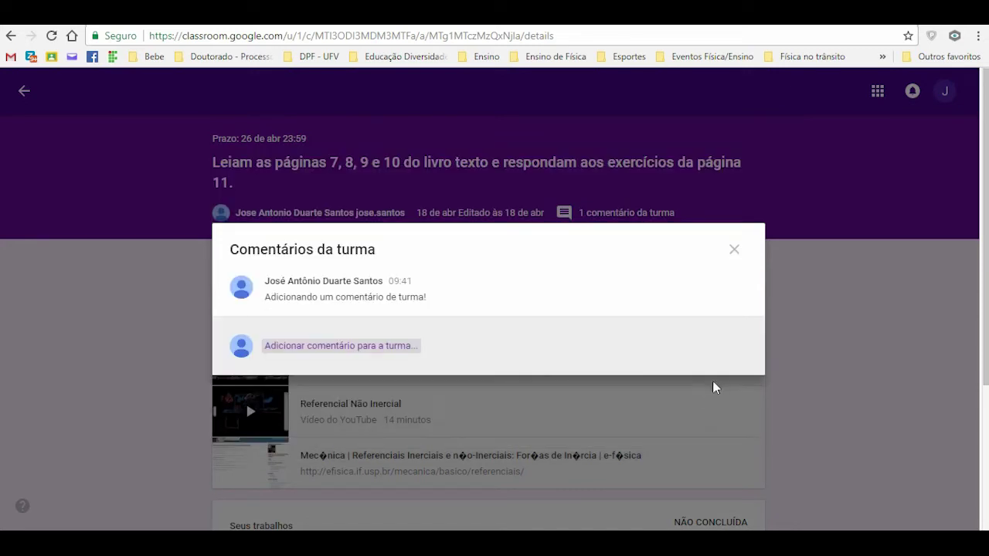
pyautogui.click(736, 250)
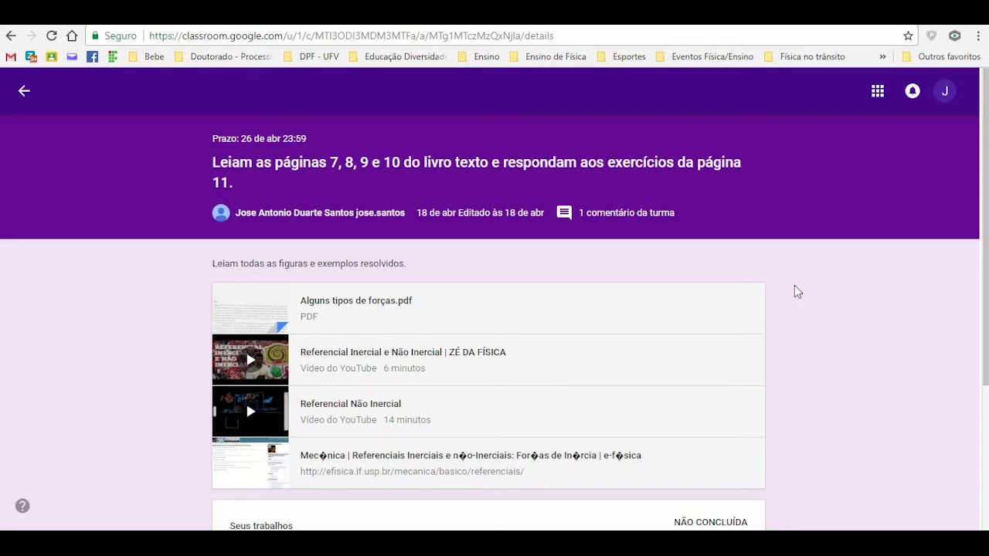
# Step: Post the private comment 'Adicionando um comentário particular!' on the assignment
pyautogui.scroll(-3, 797, 292)
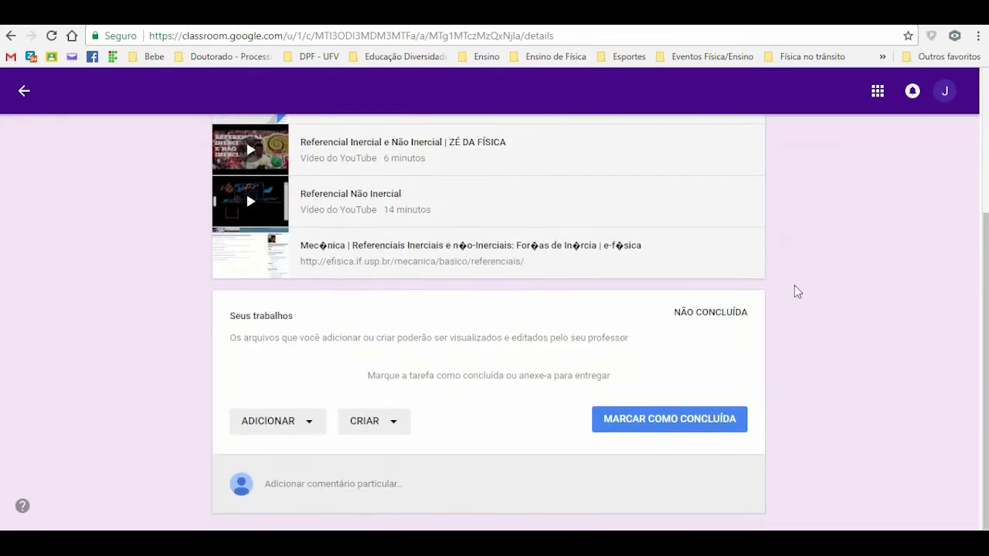
pyautogui.click(369, 484)
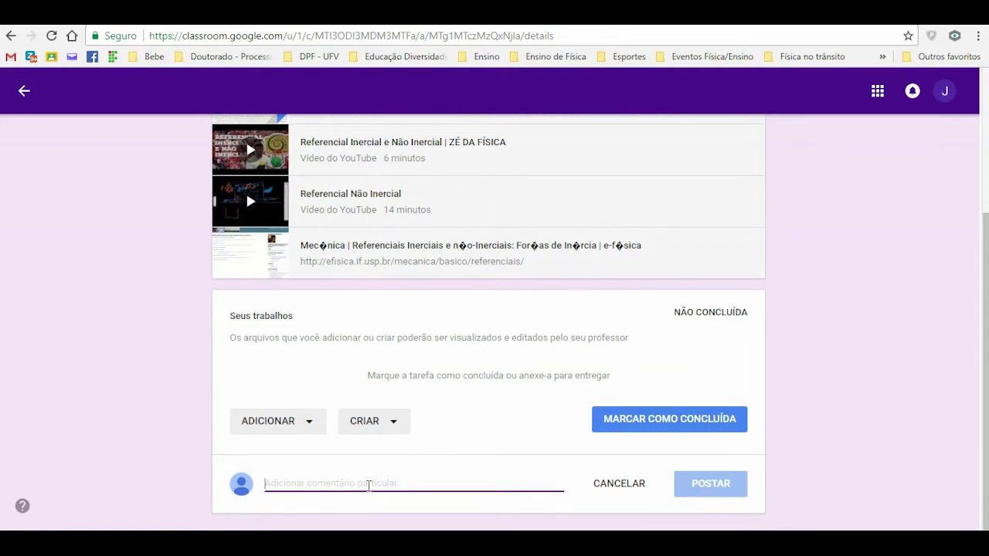
pyautogui.write('Adicionan')
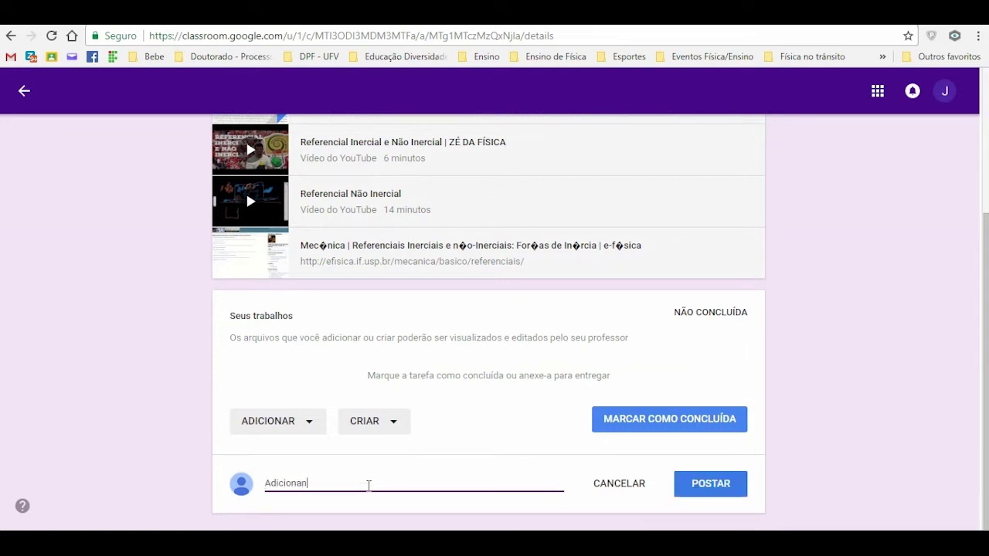
pyautogui.write('do um comentário par')
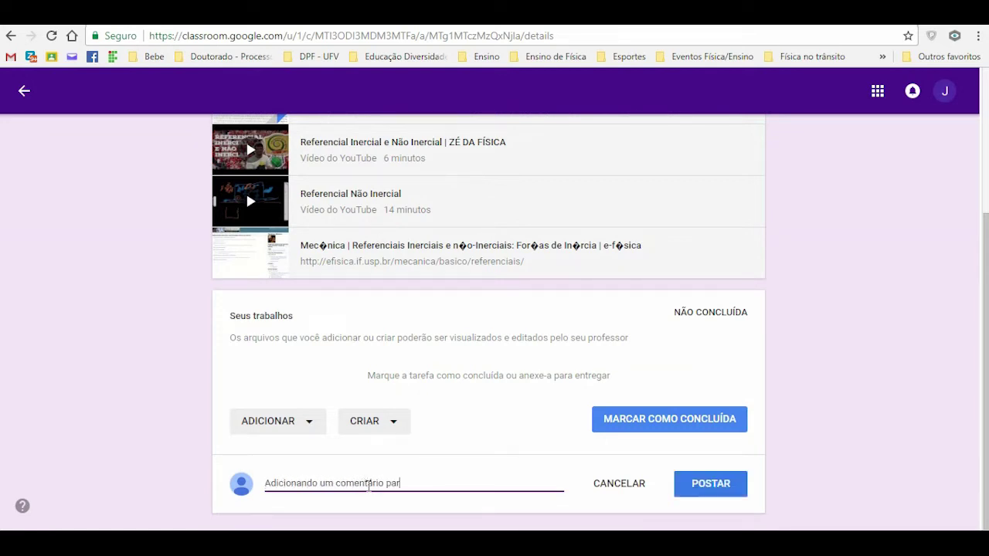
pyautogui.write('ticular!')
pyautogui.click(713, 490)
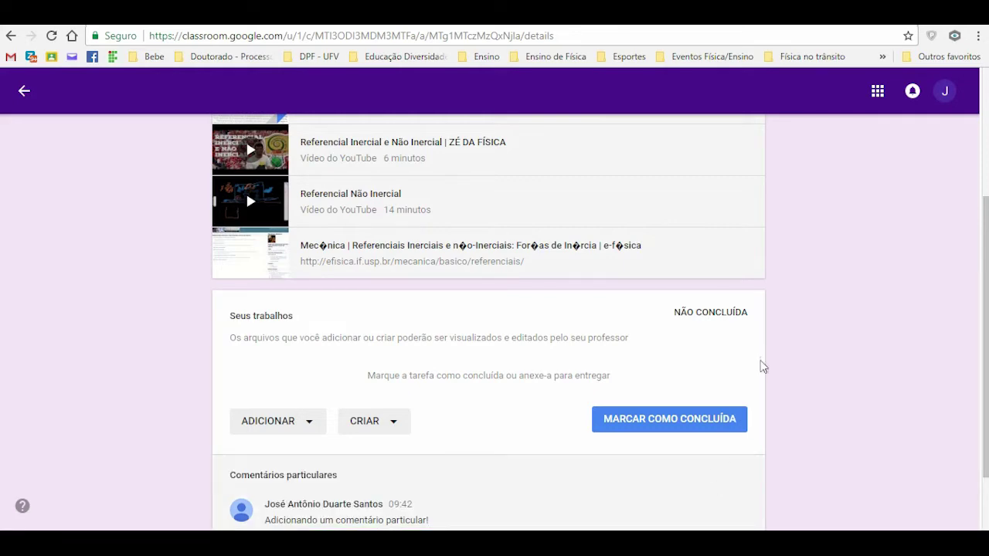
# Step: Review the assignment page and highlight its NÃO CONCLUÍDA status
pyautogui.scroll(5, 761, 364)
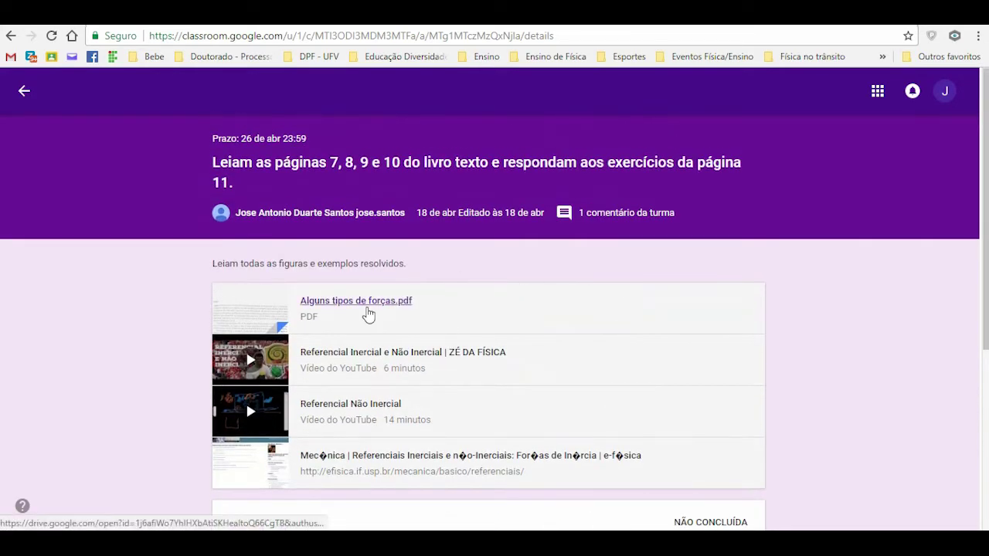
pyautogui.scroll(-1, 367, 317)
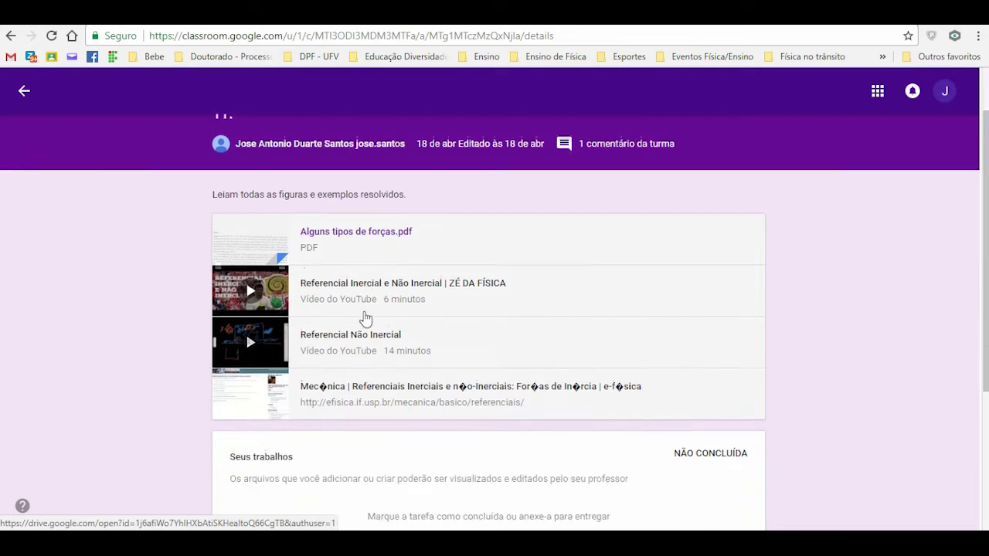
pyautogui.scroll(-3, 365, 317)
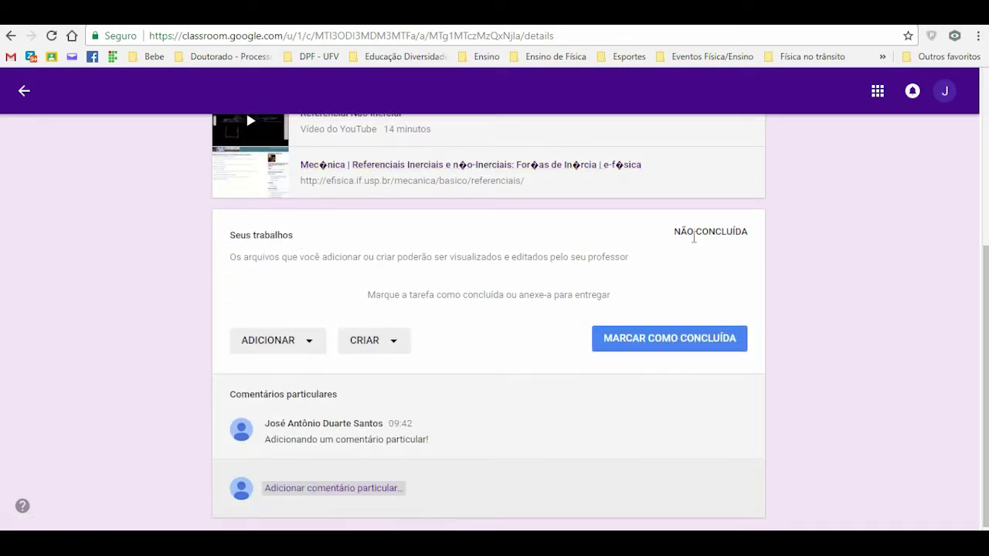
pyautogui.moveTo(673, 231); pyautogui.dragTo(751, 232)
pyautogui.click(767, 258)
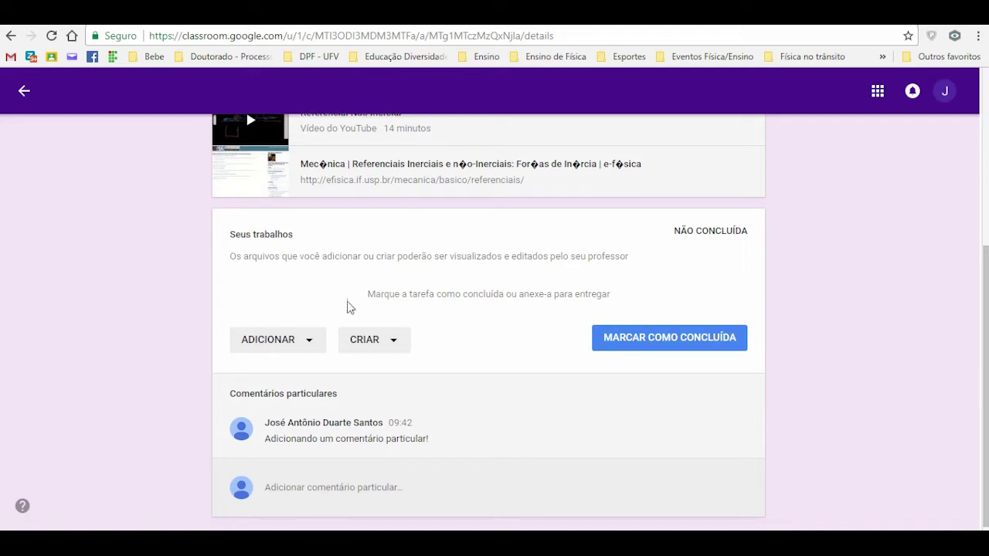
# Step: Browse the Google Drive picker's all and starred files without attaching anything
pyautogui.click(309, 340)
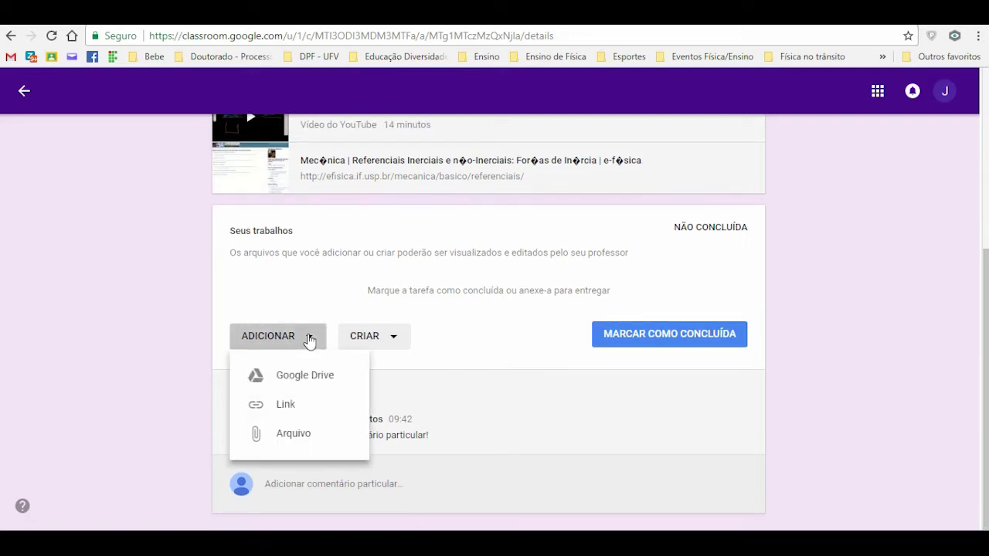
pyautogui.click(302, 387)
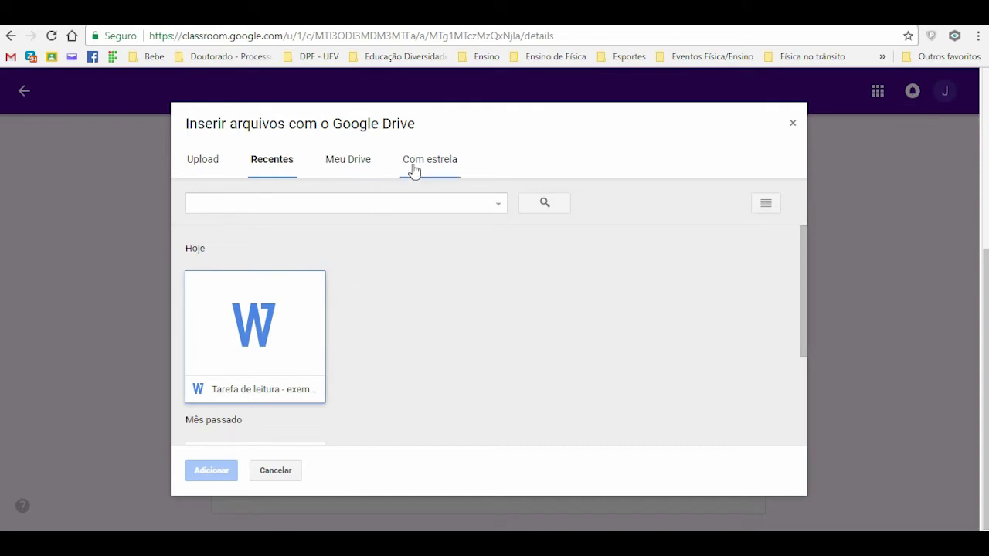
pyautogui.click(352, 172)
pyautogui.click(429, 165)
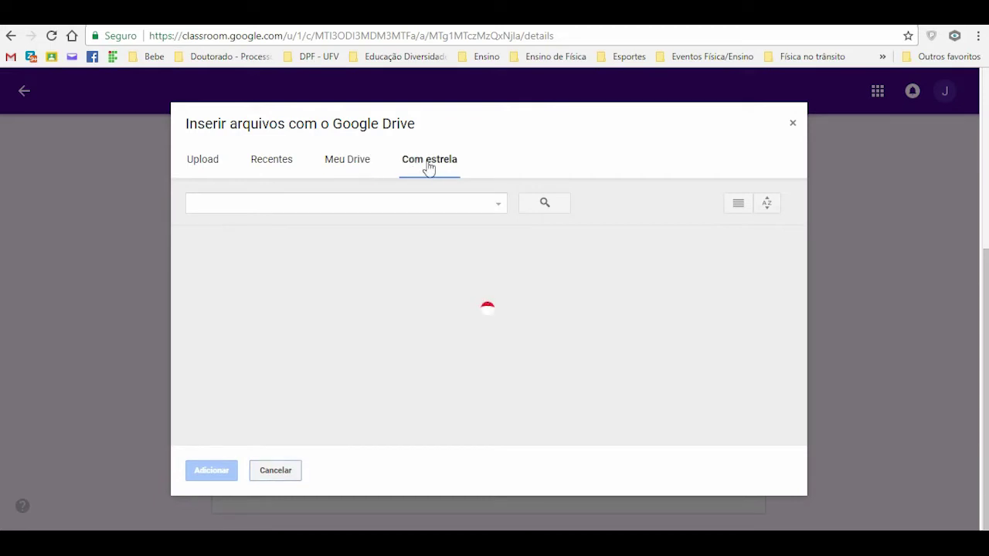
pyautogui.click(363, 164)
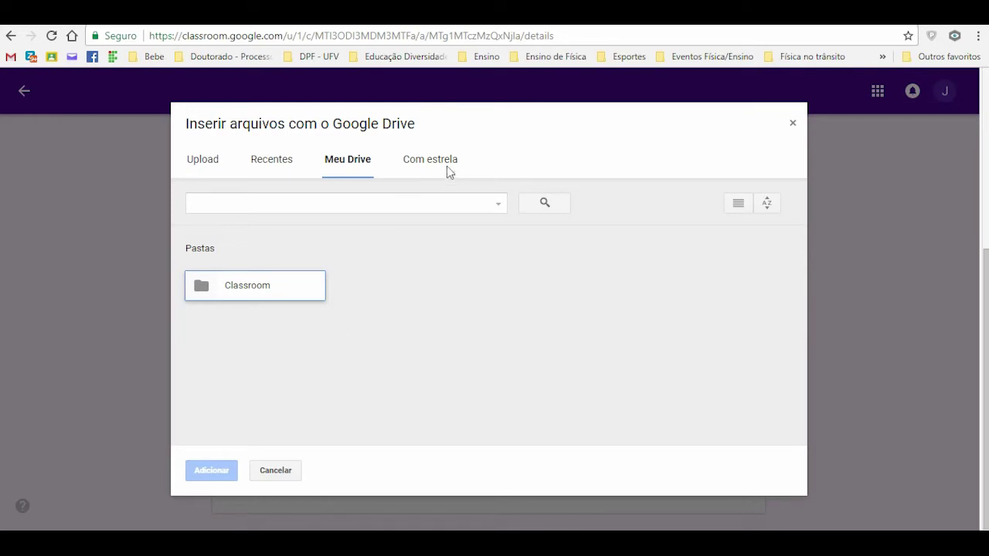
pyautogui.click(793, 122)
# Step: Cancel the link option, then choose Arquivo to upload from the computer
pyautogui.click(293, 345)
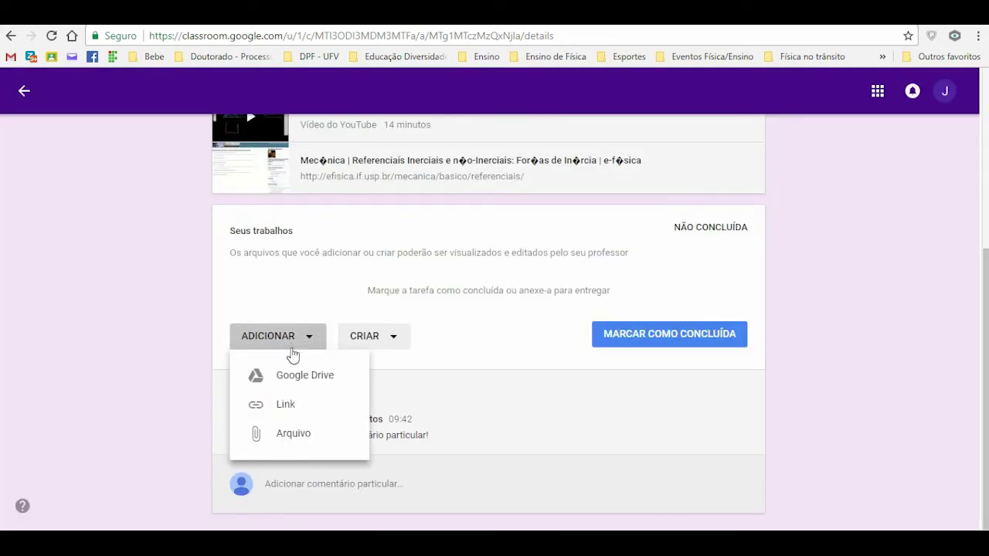
pyautogui.click(283, 408)
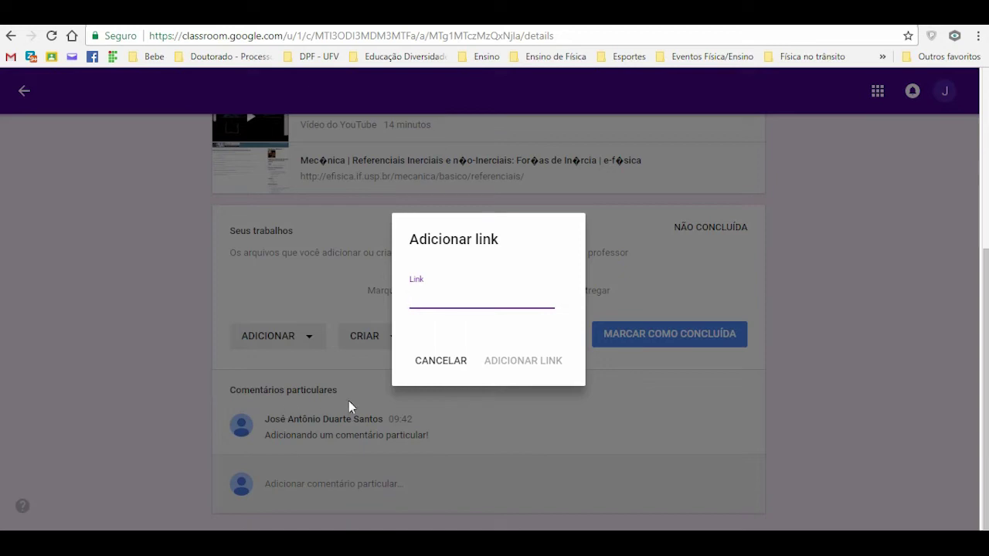
pyautogui.click(431, 371)
pyautogui.click(309, 343)
pyautogui.click(286, 435)
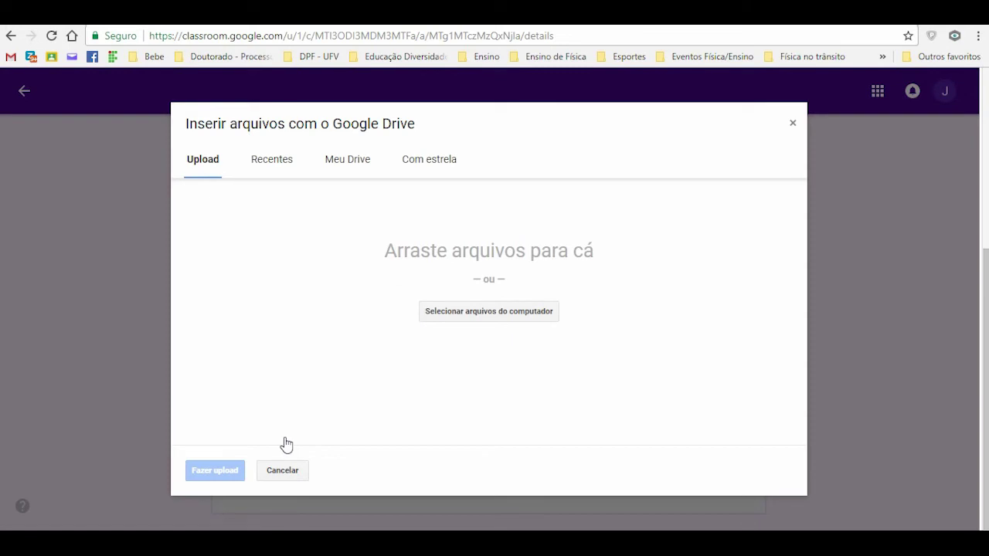
# Step: Pick 'Tarefa de leitura - exemplo' from the computer and upload it as assignment work
pyautogui.click(478, 319)
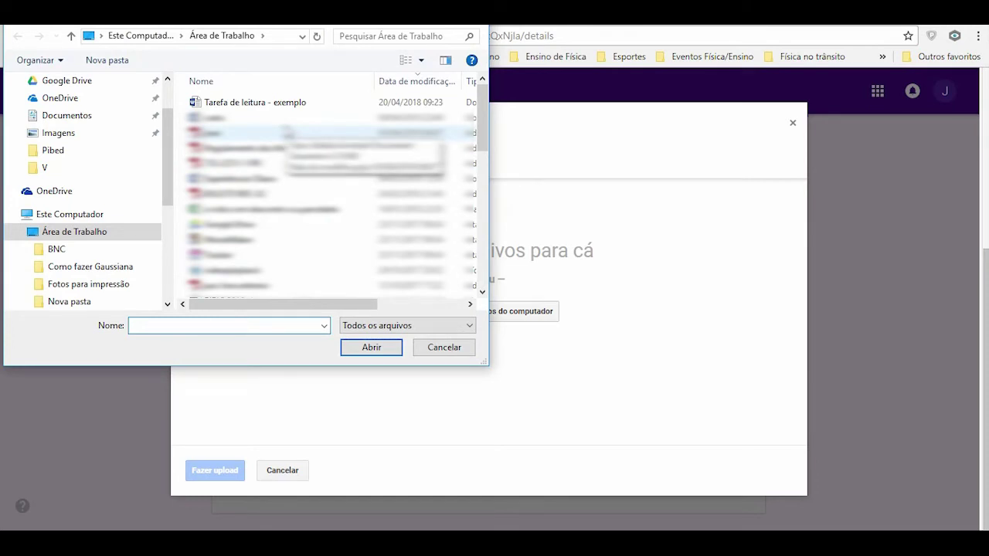
pyautogui.doubleClick(272, 105)
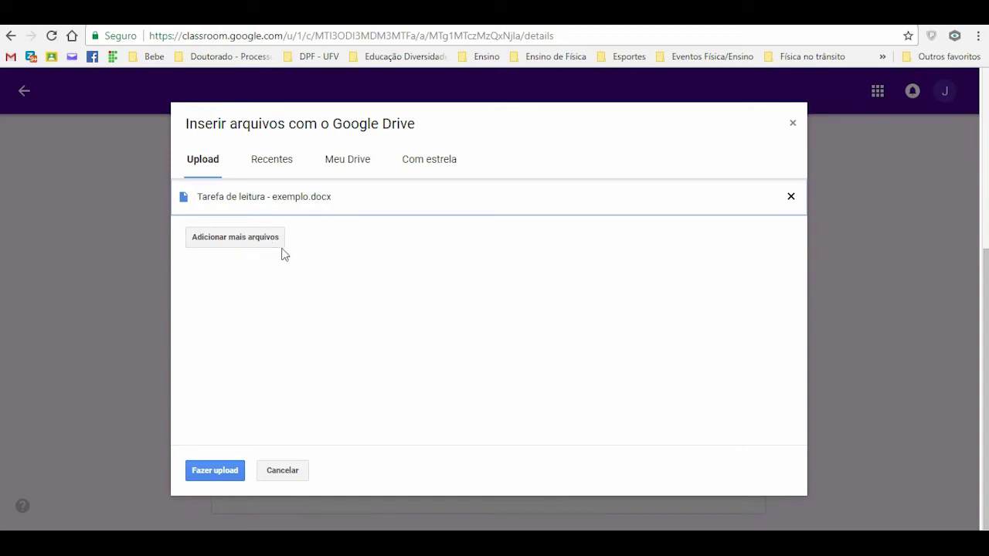
pyautogui.click(791, 198)
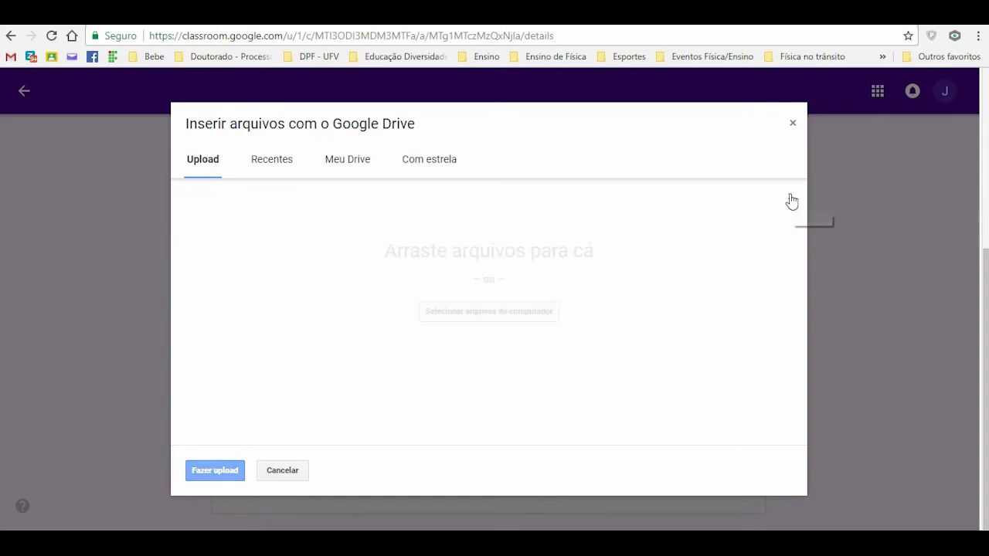
pyautogui.click(510, 317)
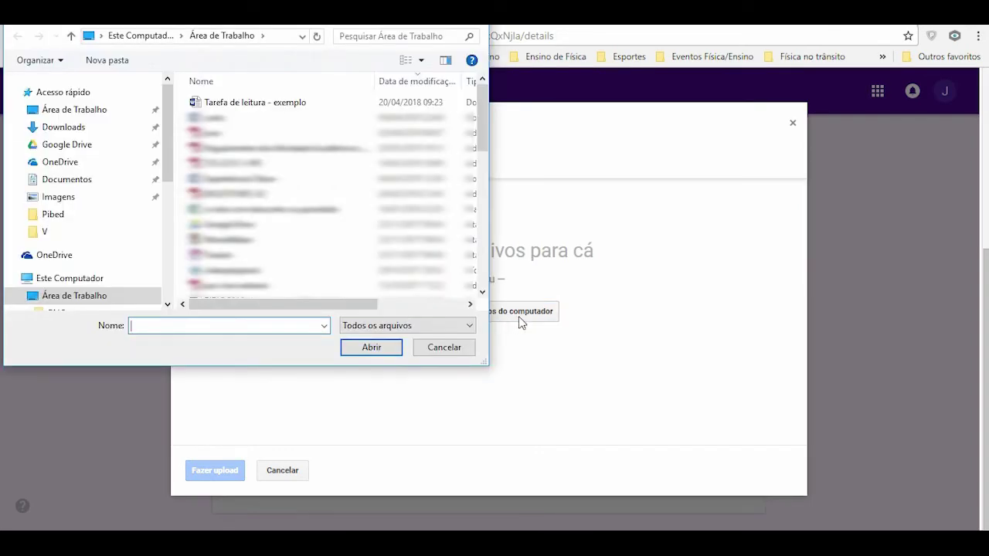
pyautogui.click(302, 103)
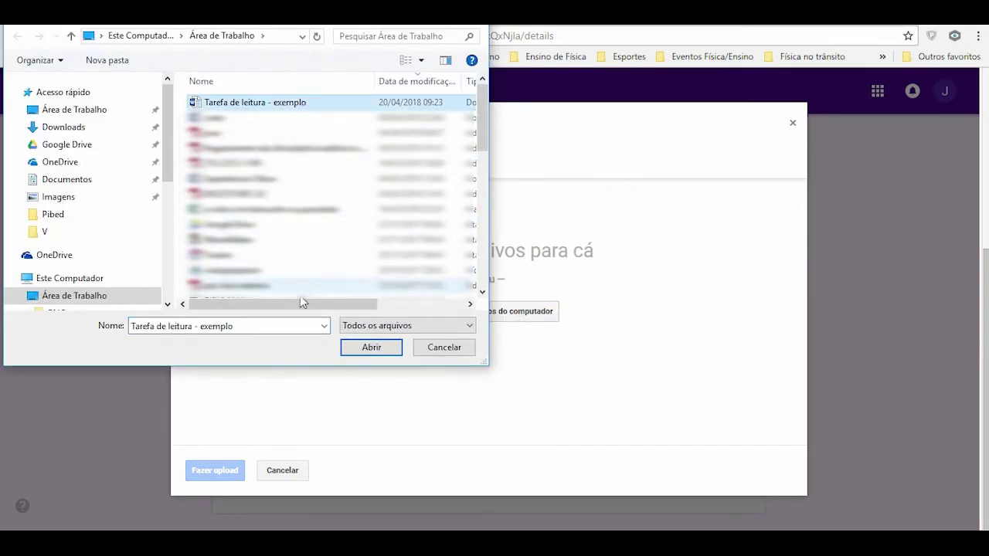
pyautogui.click(371, 348)
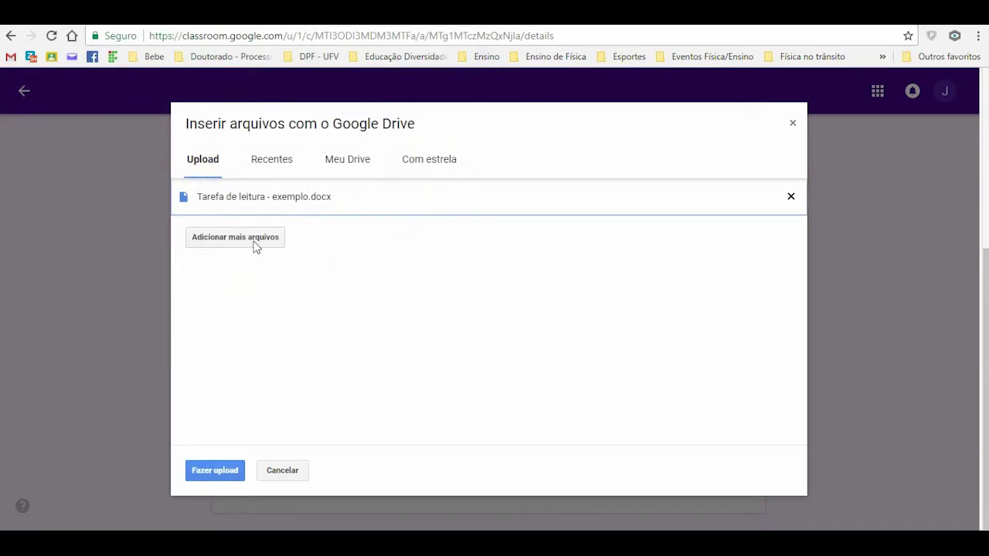
pyautogui.click(214, 472)
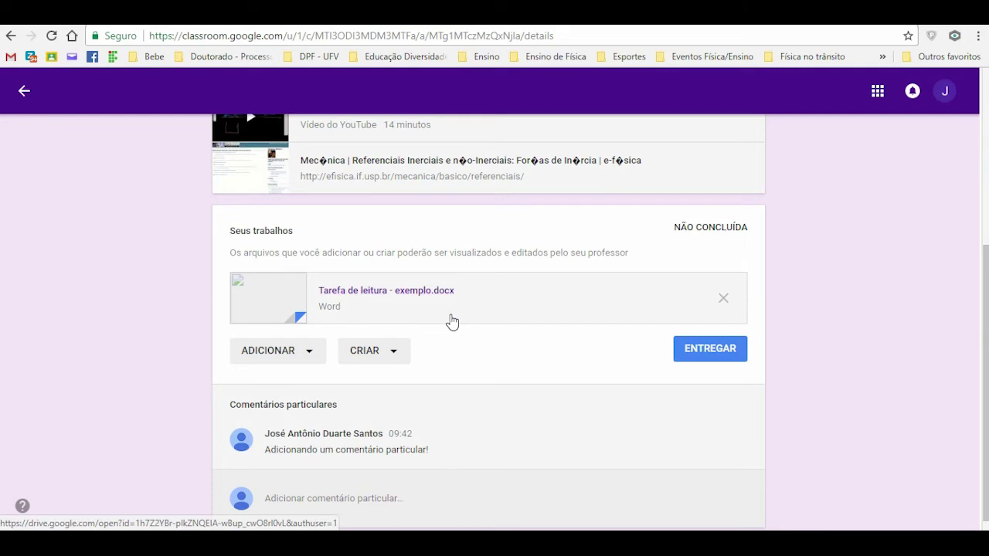
# Step: Create a new Google Docs attachment via CRIAR > Documentos and open it
pyautogui.click(401, 360)
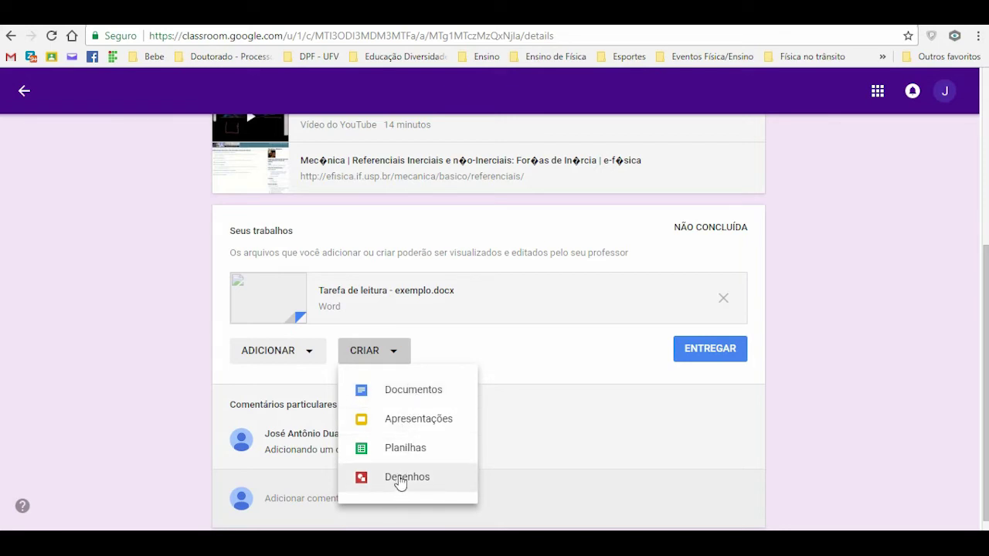
pyautogui.click(415, 393)
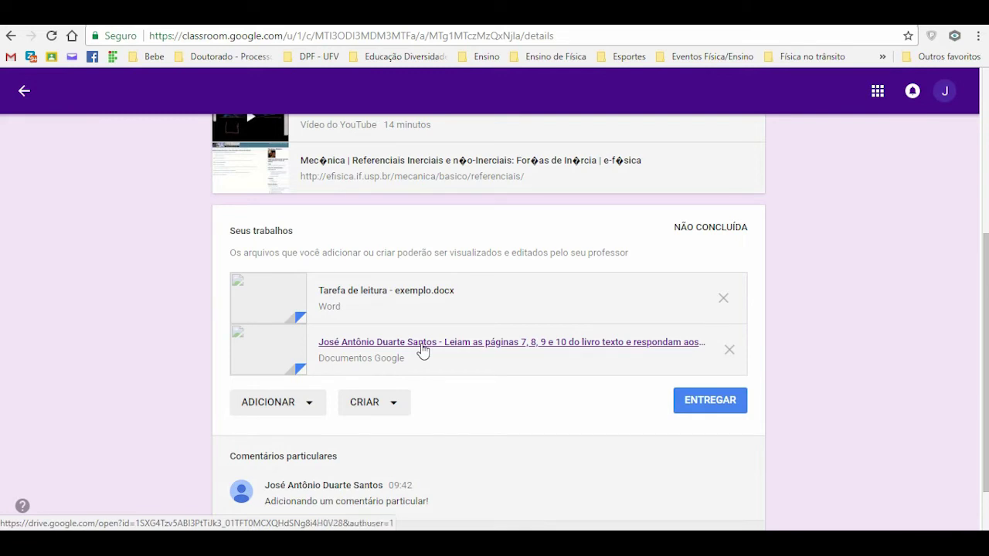
pyautogui.click(656, 350)
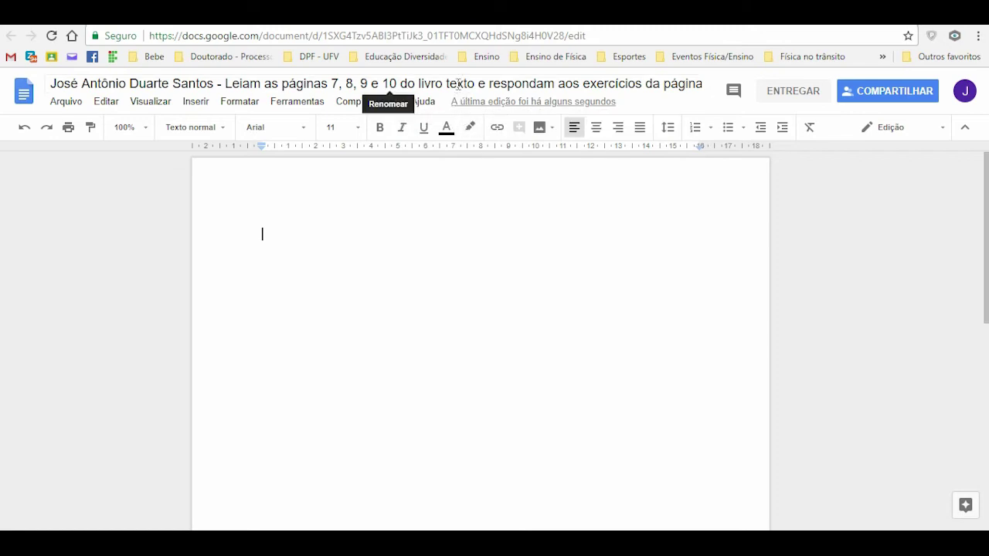
# Step: Rename the document to 'Tarefa de leitura 1 - exemplo'
pyautogui.click(410, 83)
pyautogui.tripleClick(411, 83)
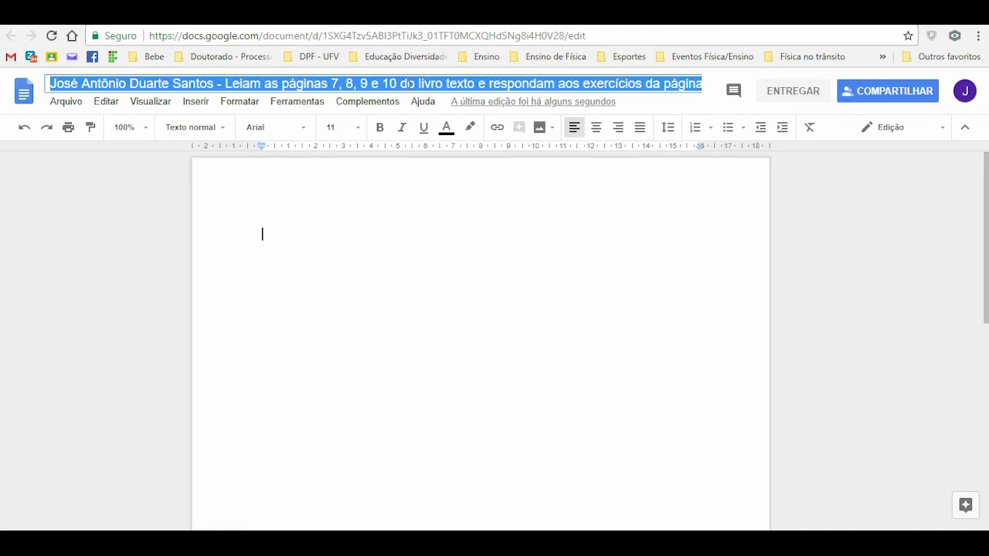
pyautogui.write('Tare')
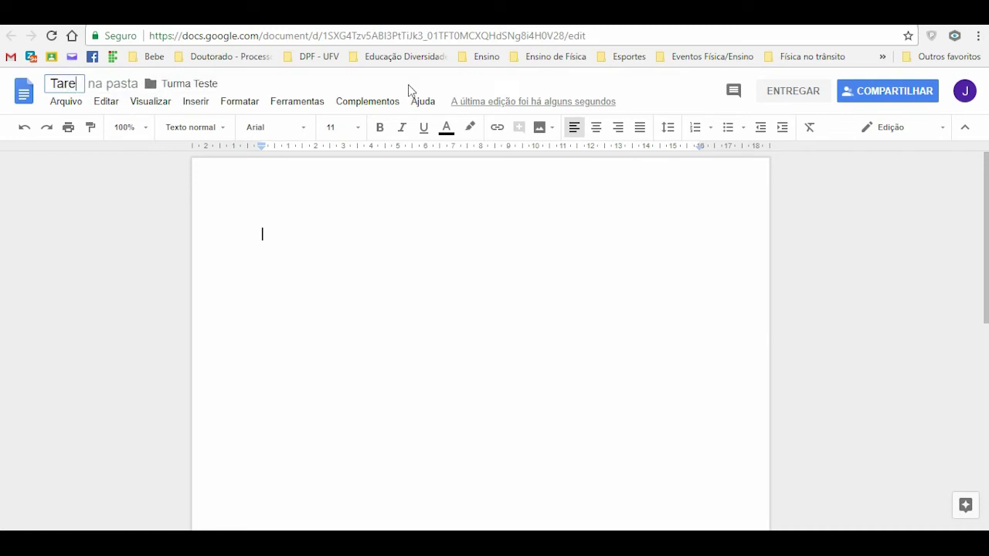
pyautogui.write('fa de leitura 1 - exemplo')
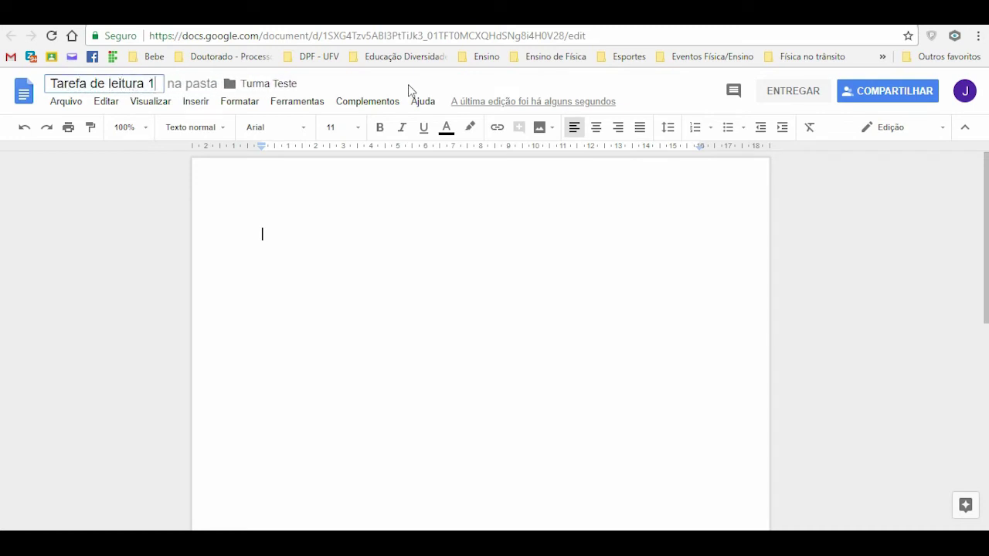
pyautogui.click(425, 207)
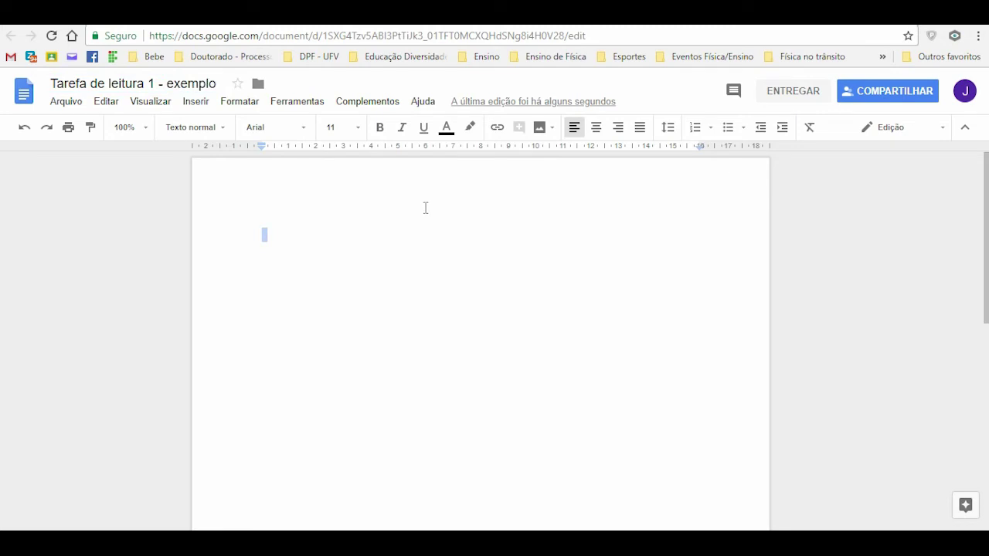
# Step: Write a sentence saying the teacher's Google Classroom reading task is being done
pyautogui.click(420, 225)
pyautogui.write('Estou reali')
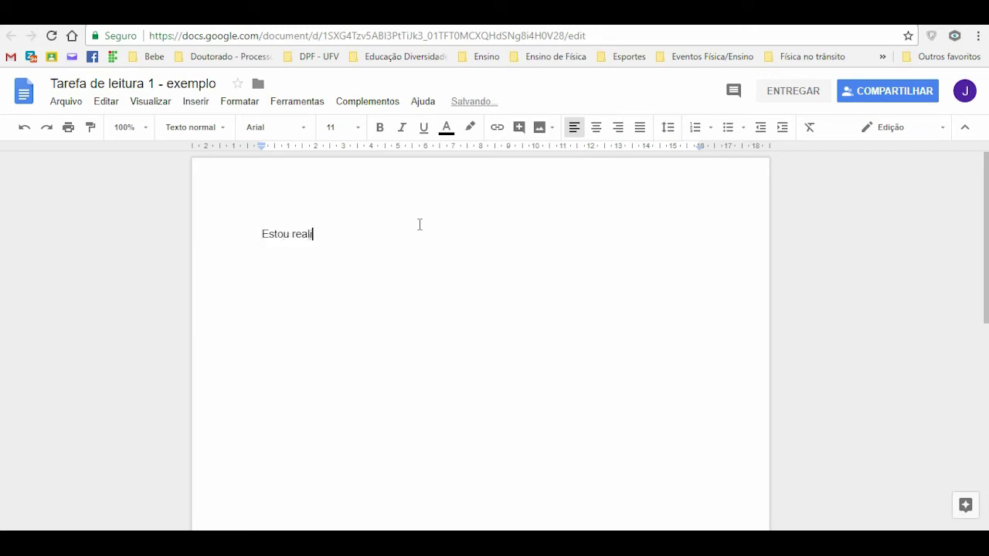
pyautogui.write('zando a tarefa de leitu')
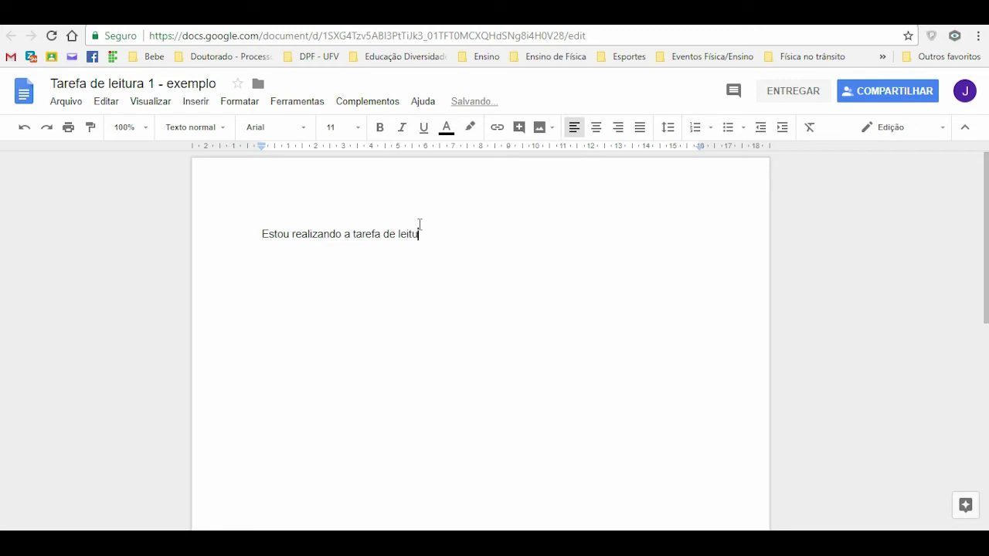
pyautogui.write('ra do Google Class')
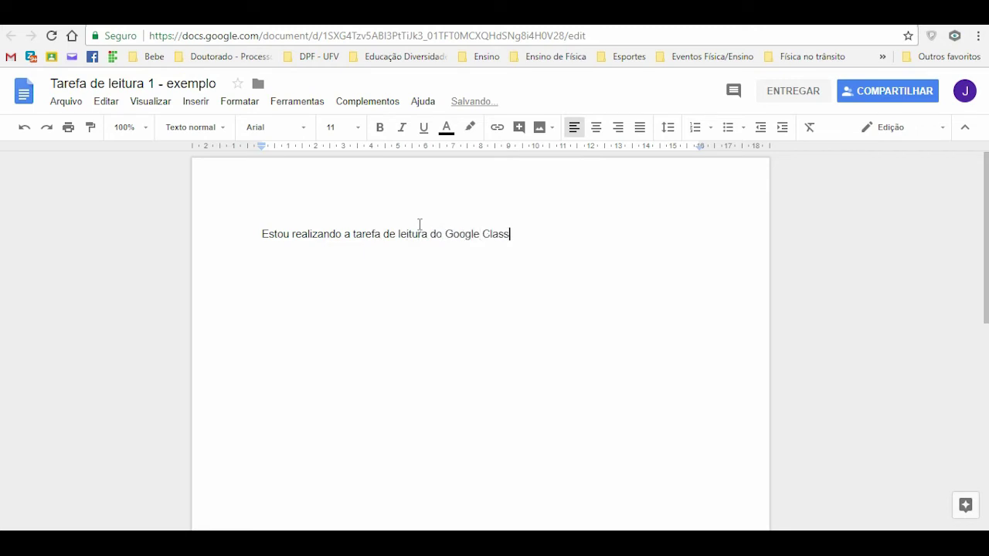
pyautogui.write('room do professor José')
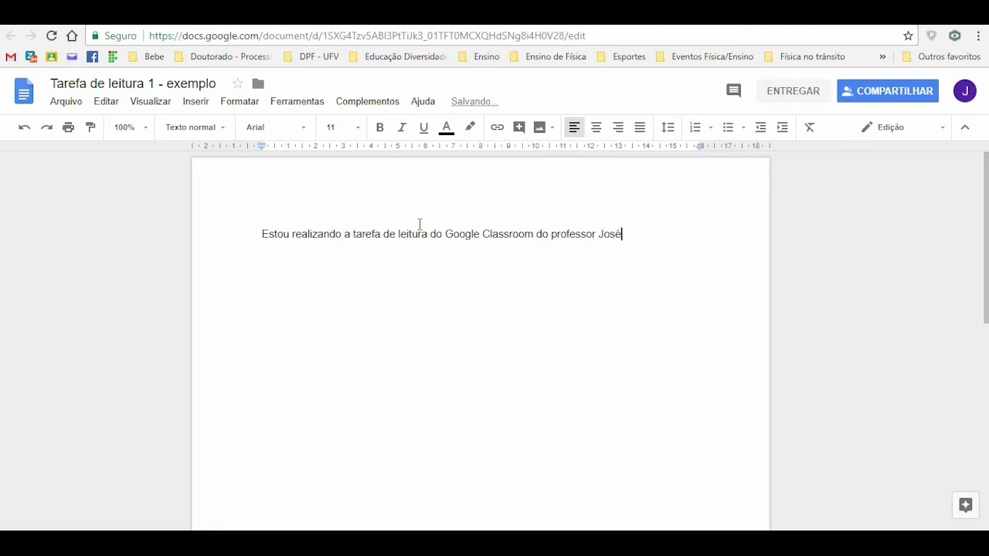
pyautogui.write(' Antônio (jose.santo')
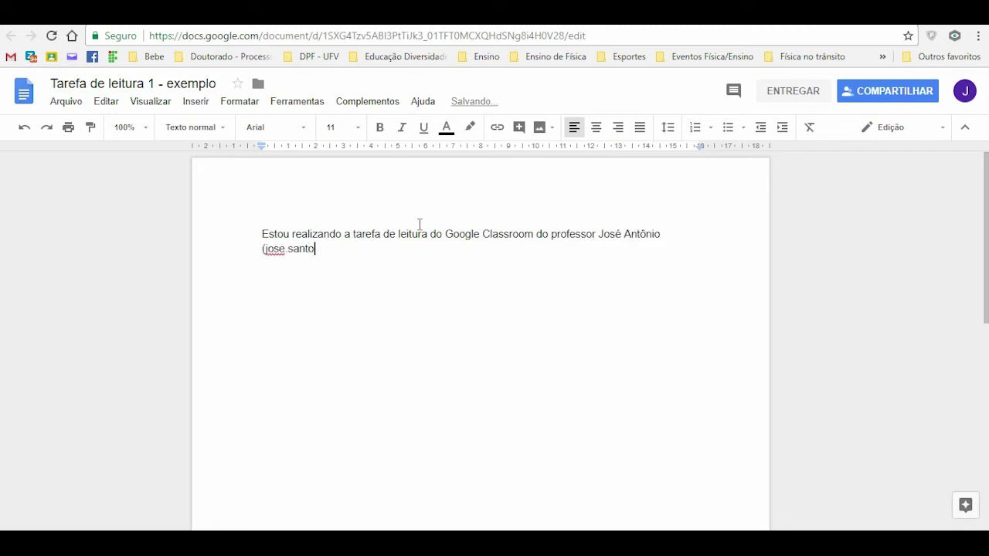
pyautogui.write('s) do canal no YouTube Zé da Física')
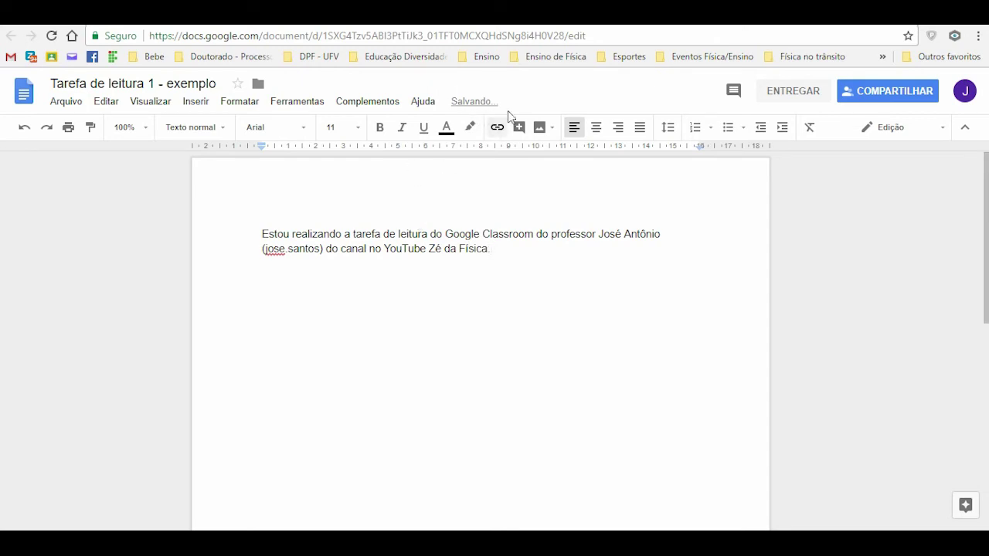
pyautogui.press('BackSpace')
pyautogui.press('BackSpace')
pyautogui.press('BackSpace')
pyautogui.press('BackSpace')
pyautogui.press('BackSpace')
pyautogui.press('BackSpace')
pyautogui.press('BackSpace')
pyautogui.press('BackSpace')
pyautogui.press('BackSpace')
pyautogui.press('BackSpace')
pyautogui.press('BackSpace')
pyautogui.press('BackSpace')
pyautogui.press('BackSpace')
pyautogui.press('BackSpace')
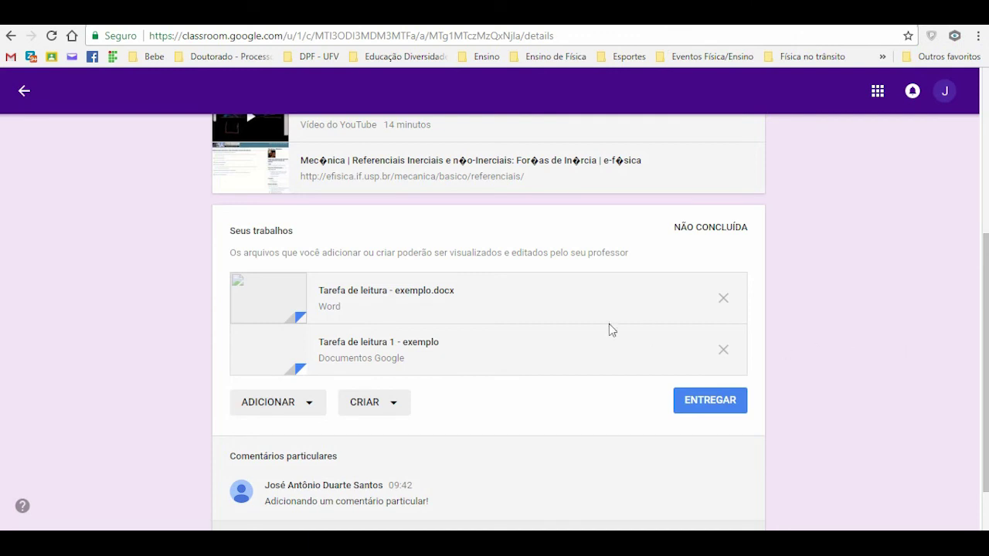
# Step: Check 'Tarefa de leitura 1 - exemplo', return to the assignment, and click ENTREGAR
pyautogui.click(409, 349)
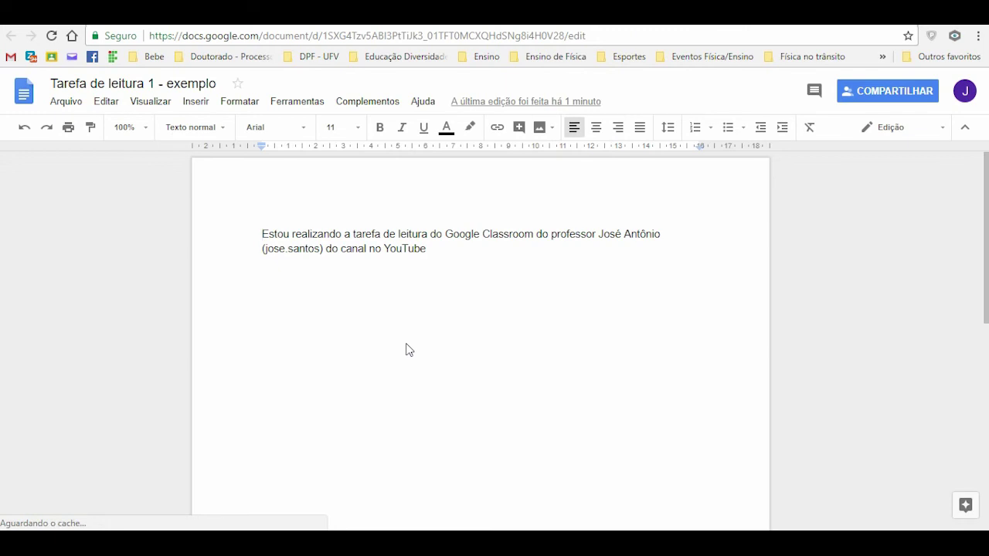
pyautogui.hotkey('ctrl', 'w')
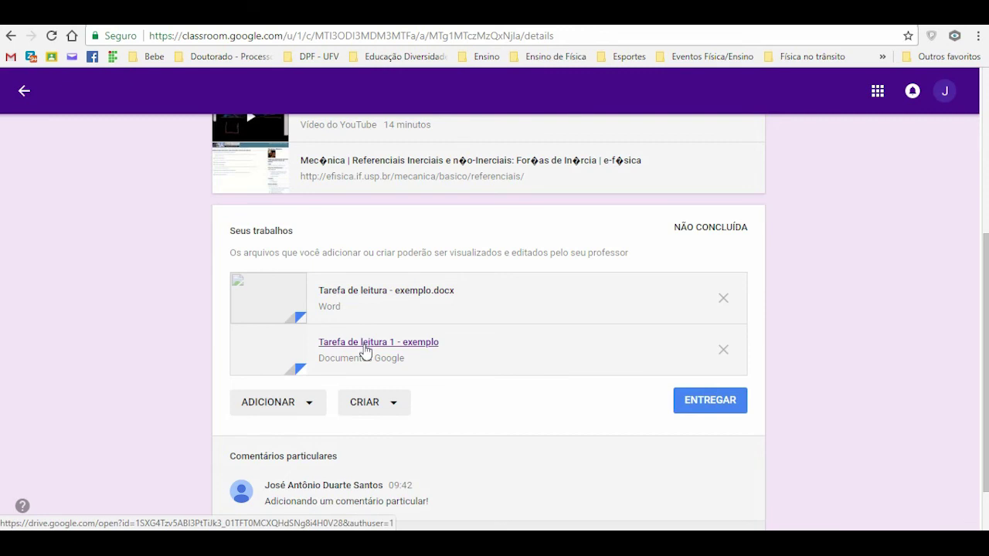
pyautogui.click(309, 408)
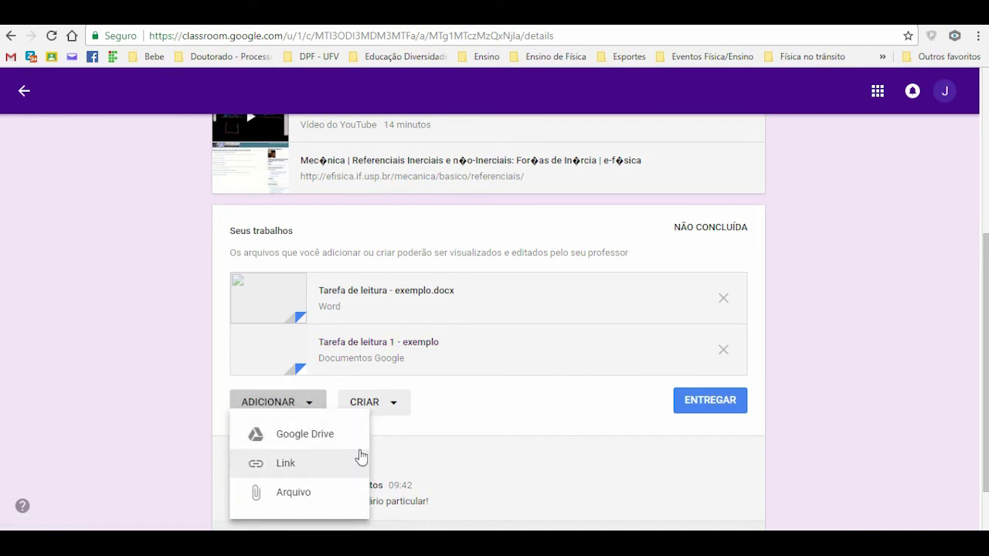
pyautogui.click(479, 420)
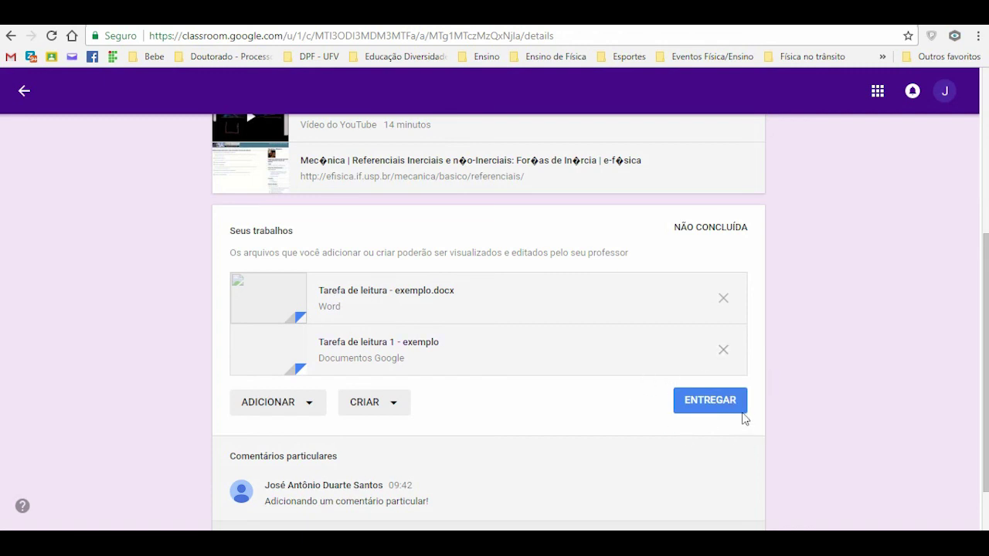
pyautogui.click(717, 404)
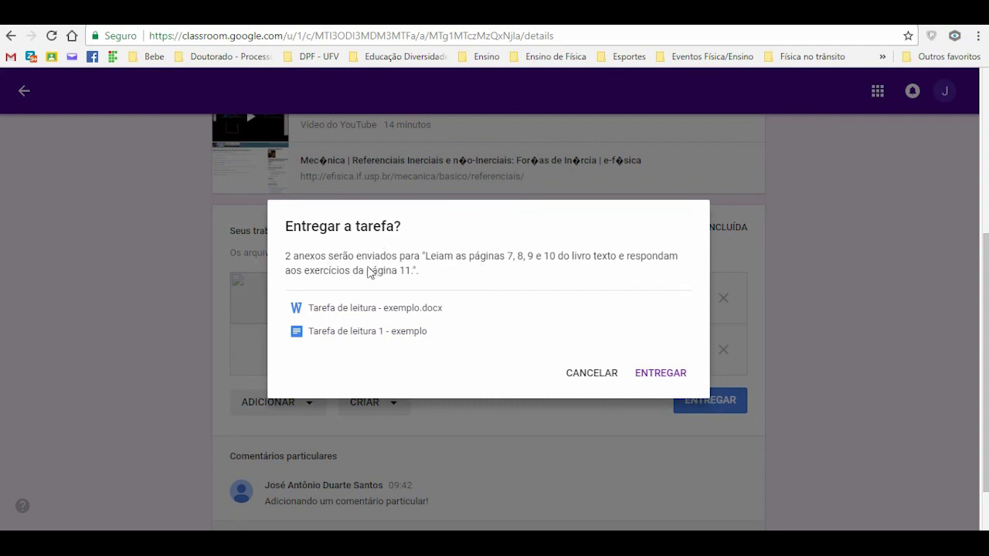
# Step: Confirm handing in both attachments, then go back to the Turma Teste stream
pyautogui.click(354, 332)
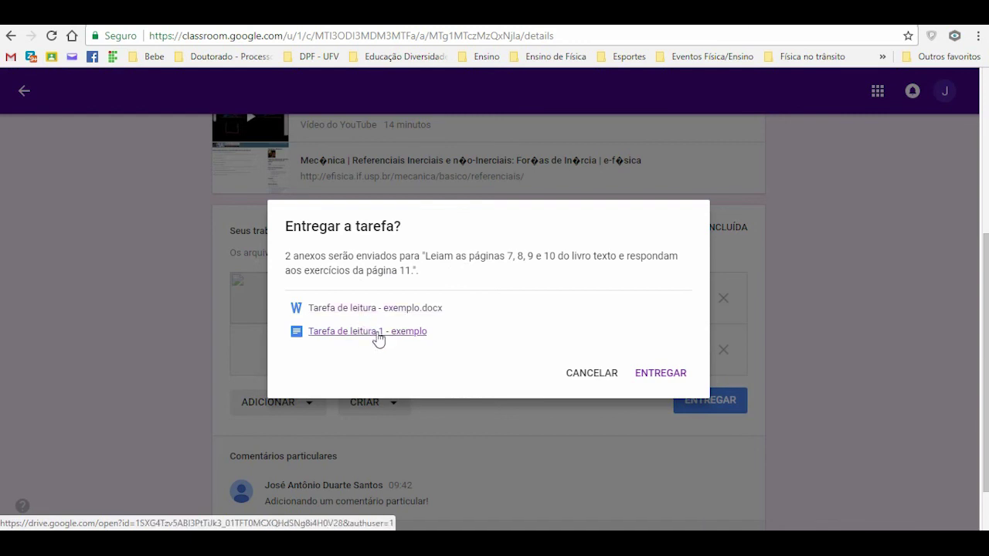
pyautogui.click(660, 374)
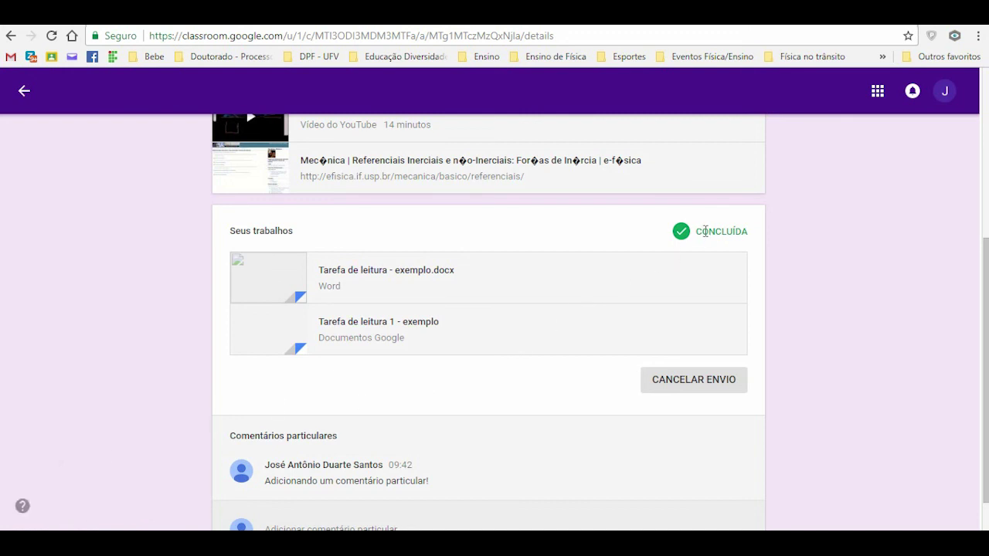
pyautogui.scroll(4, 718, 265)
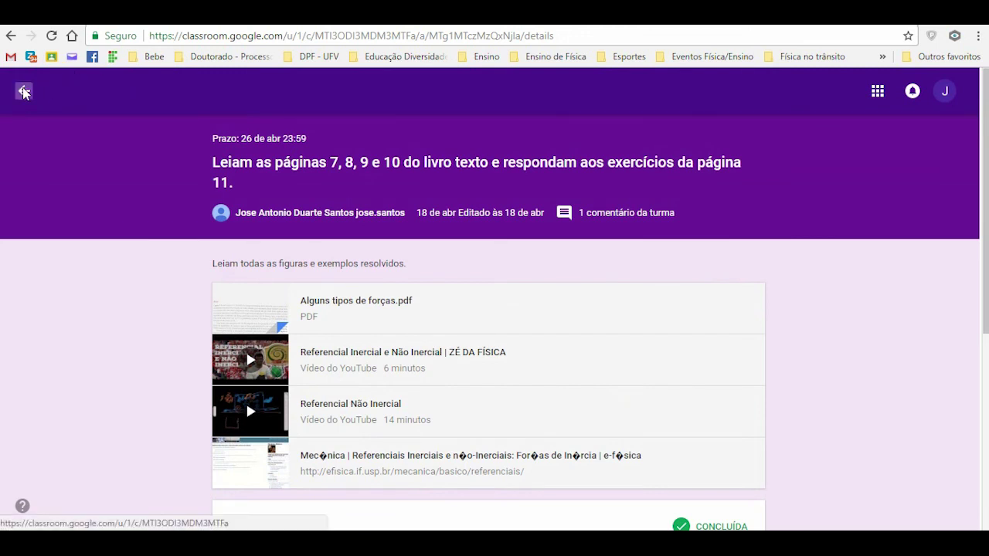
pyautogui.click(24, 91)
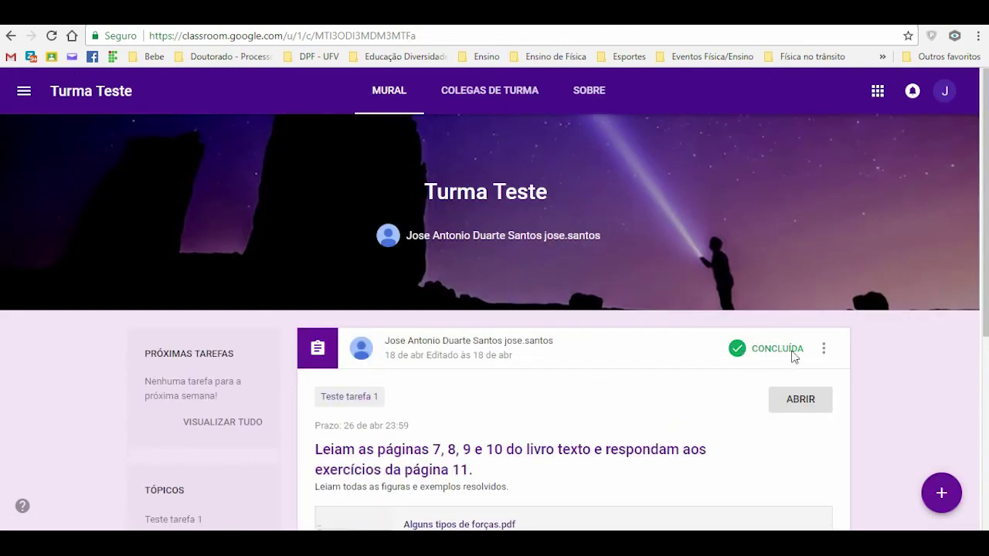
pyautogui.scroll(-3, 877, 399)
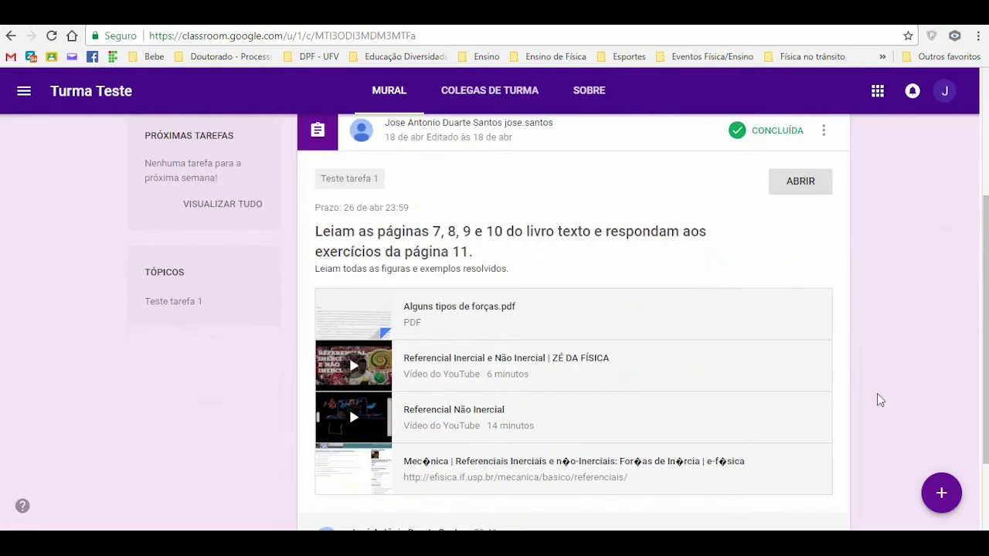
pyautogui.scroll(-2, 878, 399)
pyautogui.scroll(5, 877, 400)
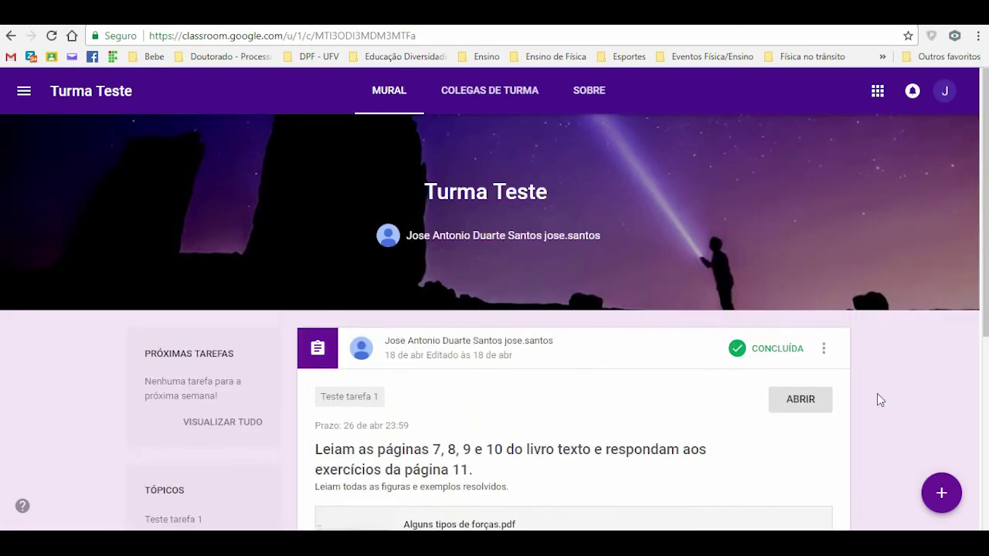